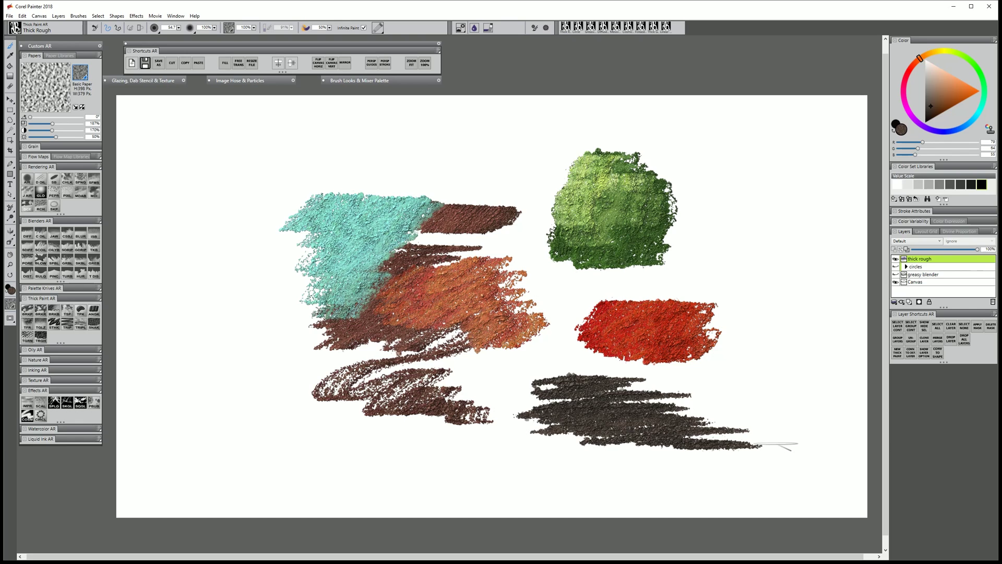
# - Paint overlapping orange and pale peach patches across the red and dark grey strokes with the Thick Rough brush
pyautogui.moveTo(569, 378)
pyautogui.mouseDown()
pyautogui.moveTo(558, 396)
pyautogui.moveTo(591, 390)
pyautogui.moveTo(556, 390)
pyautogui.moveTo(574, 419)
pyautogui.moveTo(608, 406)
pyautogui.moveTo(599, 390)
pyautogui.moveTo(536, 387)
pyautogui.moveTo(561, 388)
pyautogui.moveTo(594, 347)
pyautogui.moveTo(618, 349)
pyautogui.moveTo(608, 361)
pyautogui.moveTo(617, 321)
pyautogui.moveTo(626, 346)
pyautogui.moveTo(574, 377)
pyautogui.moveTo(647, 348)
pyautogui.moveTo(590, 376)
pyautogui.moveTo(584, 330)
pyautogui.moveTo(562, 360)
pyautogui.moveTo(565, 341)
pyautogui.moveTo(659, 301)
pyautogui.mouseUp()
pyautogui.click(935, 67)
pyautogui.moveTo(569, 386)
pyautogui.mouseDown()
pyautogui.moveTo(637, 347)
pyautogui.moveTo(653, 365)
pyautogui.moveTo(689, 376)
pyautogui.mouseUp()
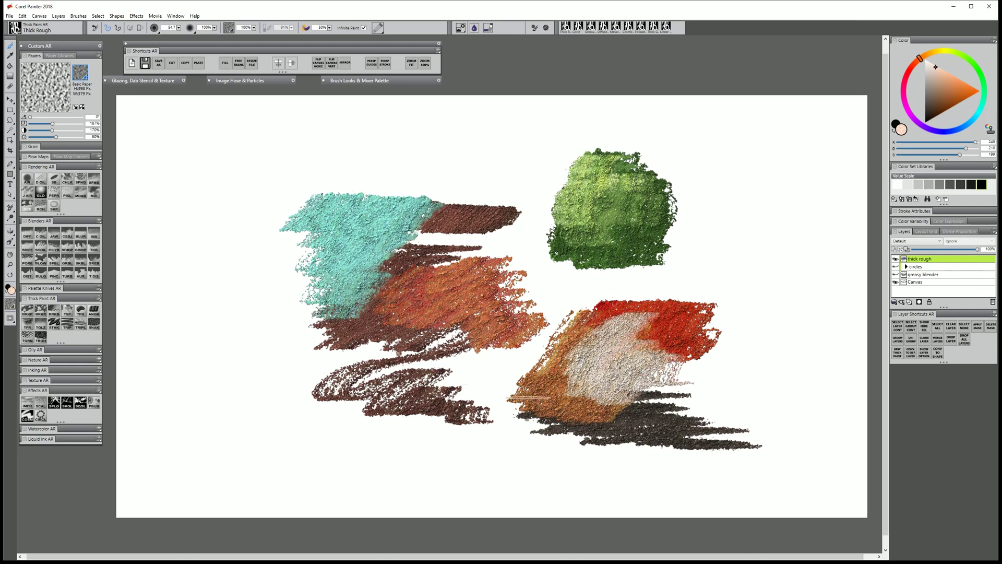
# - Switch the paper texture to Small Dots and paint a black patch above the turquoise strokes and blue patches beside the brown ones
pyautogui.click(81, 72)
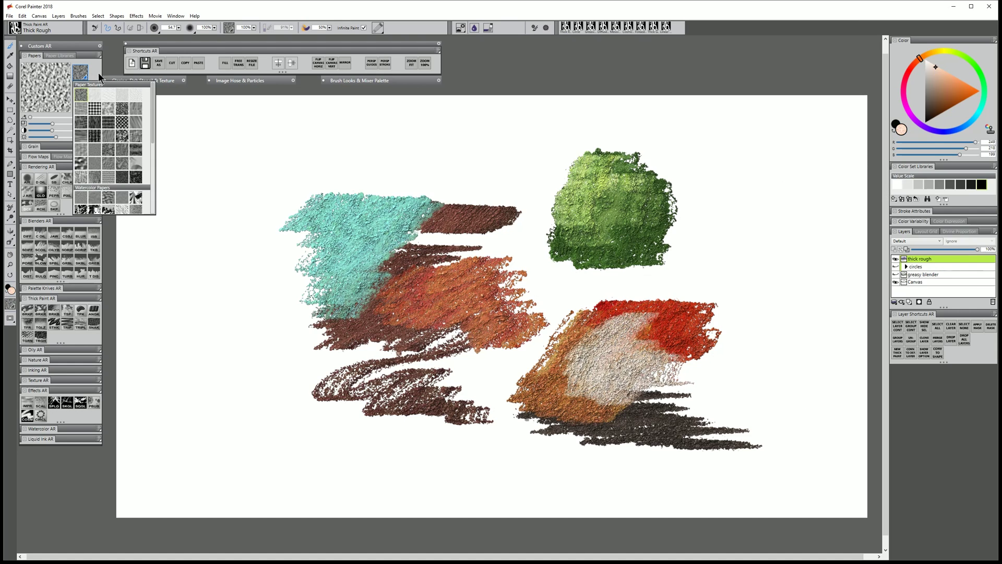
pyautogui.click(95, 108)
pyautogui.click(982, 185)
pyautogui.moveTo(371, 149)
pyautogui.mouseDown()
pyautogui.moveTo(360, 162)
pyautogui.moveTo(444, 157)
pyautogui.moveTo(428, 184)
pyautogui.moveTo(514, 133)
pyautogui.moveTo(522, 172)
pyautogui.moveTo(549, 178)
pyautogui.mouseUp()
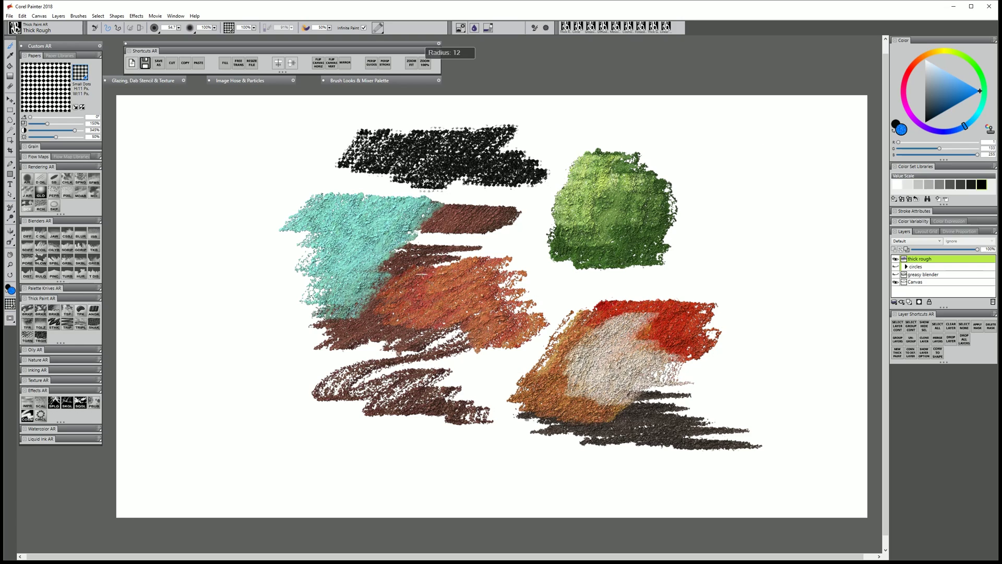
pyautogui.moveTo(240, 281)
pyautogui.mouseDown()
pyautogui.moveTo(212, 316)
pyautogui.moveTo(243, 304)
pyautogui.moveTo(216, 341)
pyautogui.moveTo(245, 333)
pyautogui.moveTo(213, 383)
pyautogui.moveTo(232, 375)
pyautogui.moveTo(223, 399)
pyautogui.moveTo(287, 287)
pyautogui.moveTo(284, 309)
pyautogui.moveTo(298, 302)
pyautogui.moveTo(281, 328)
pyautogui.moveTo(303, 311)
pyautogui.moveTo(290, 341)
pyautogui.moveTo(300, 338)
pyautogui.moveTo(283, 338)
pyautogui.moveTo(287, 425)
pyautogui.mouseUp()
pyautogui.moveTo(343, 324)
pyautogui.mouseDown()
pyautogui.moveTo(341, 370)
pyautogui.moveTo(353, 336)
pyautogui.moveTo(358, 356)
pyautogui.moveTo(368, 343)
pyautogui.moveTo(396, 366)
pyautogui.mouseUp()
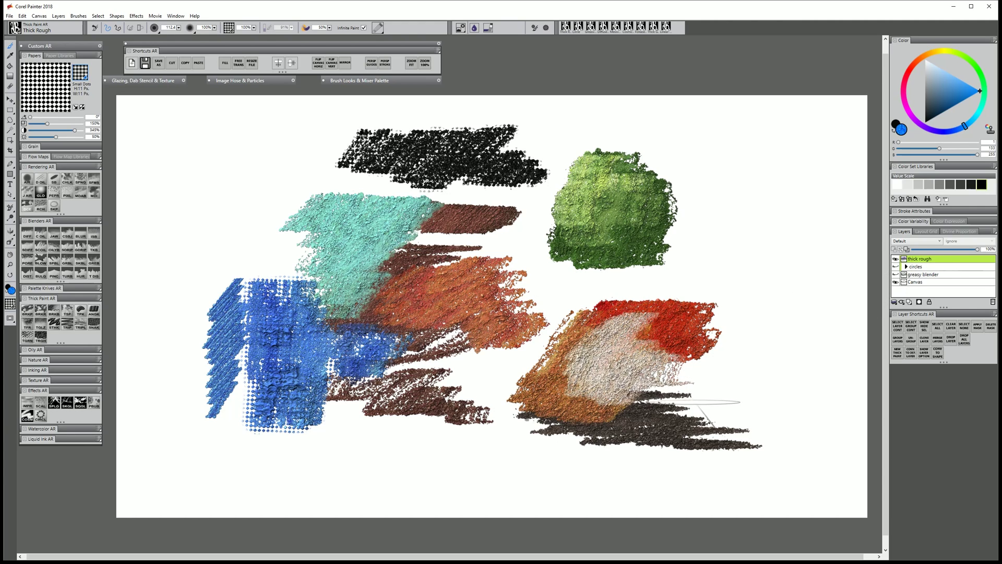
# - Convert the thick rough layer to a default layer and smear its turquoise, orange, blue and red strokes with Diffuse Blur AR
pyautogui.rightClick(925, 258)
pyautogui.click(891, 293)
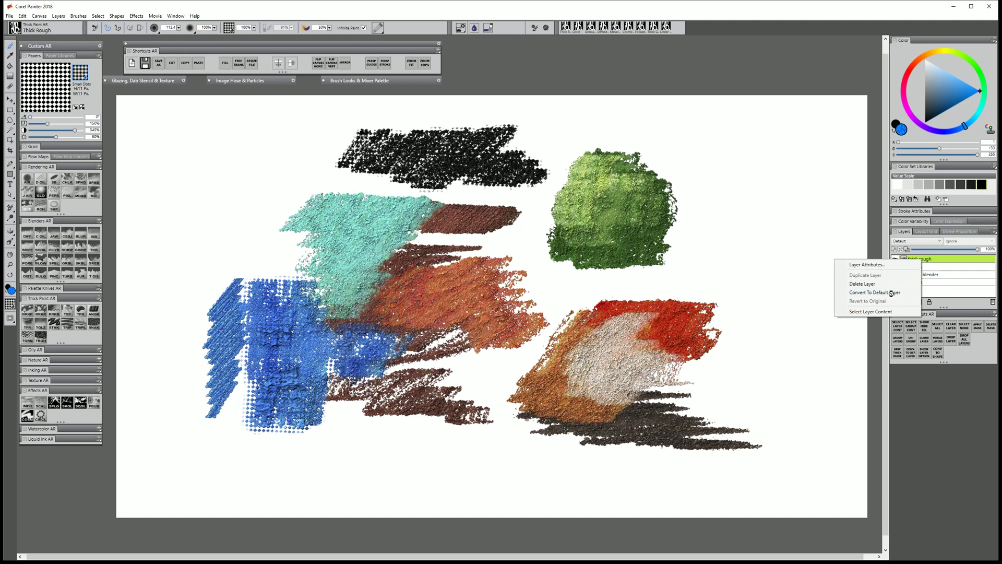
pyautogui.click(29, 235)
pyautogui.moveTo(352, 203)
pyautogui.mouseDown()
pyautogui.moveTo(293, 239)
pyautogui.moveTo(326, 229)
pyautogui.moveTo(332, 258)
pyautogui.moveTo(415, 228)
pyautogui.moveTo(488, 267)
pyautogui.moveTo(486, 313)
pyautogui.moveTo(546, 324)
pyautogui.moveTo(698, 313)
pyautogui.moveTo(734, 353)
pyautogui.mouseUp()
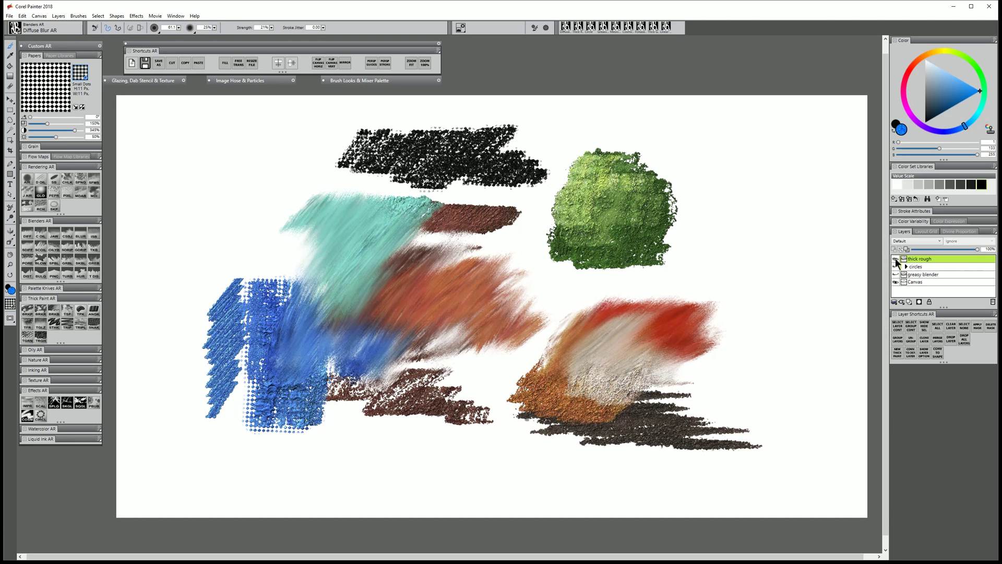
# - Hide the thick rough layer, show and hide the circles group, and add a new empty layer above them
pyautogui.click(896, 259)
pyautogui.click(896, 266)
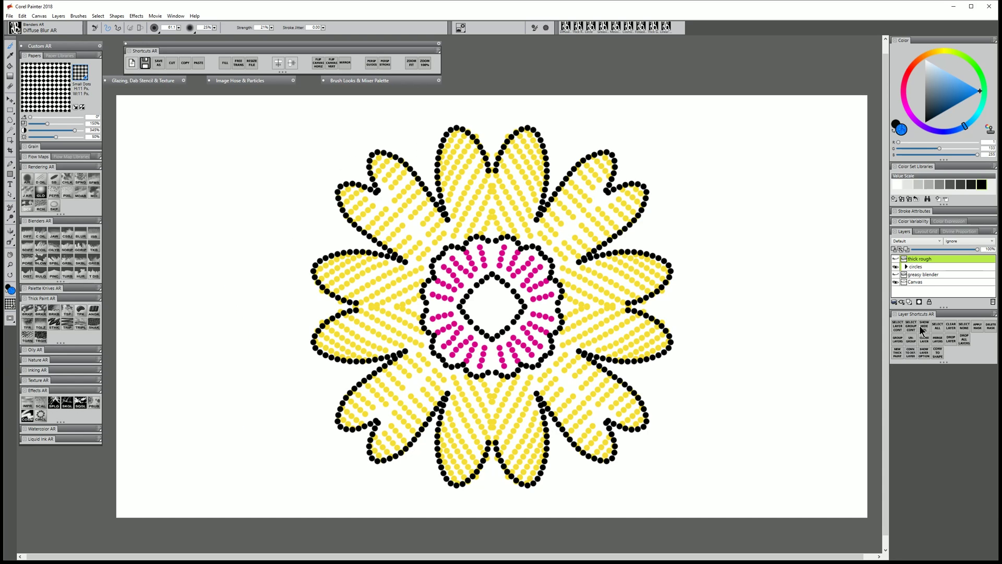
pyautogui.click(901, 266)
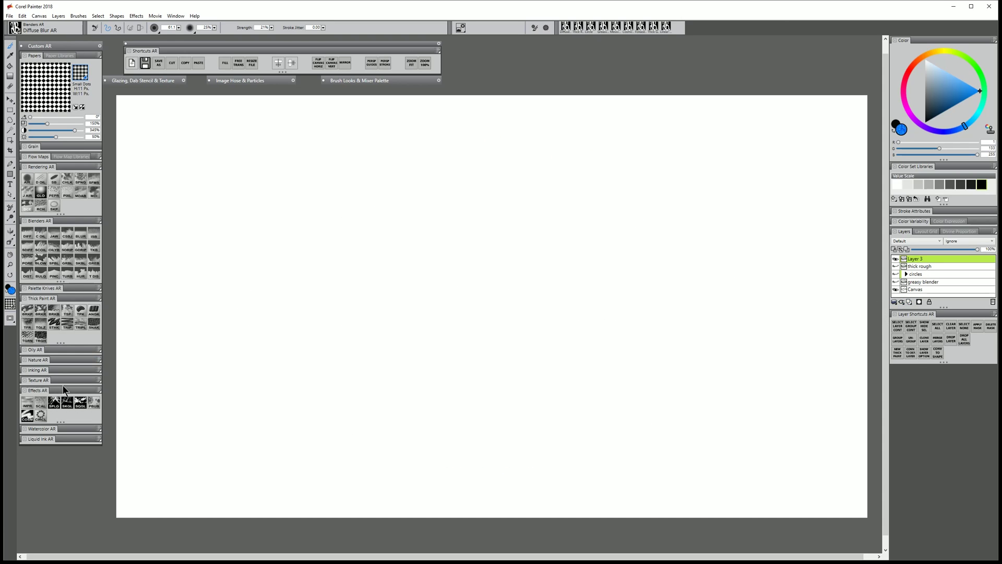
# - Test the Circle brush with a ring of tiny blue dots and one of enlarged dots, and undo both rings
pyautogui.click(40, 415)
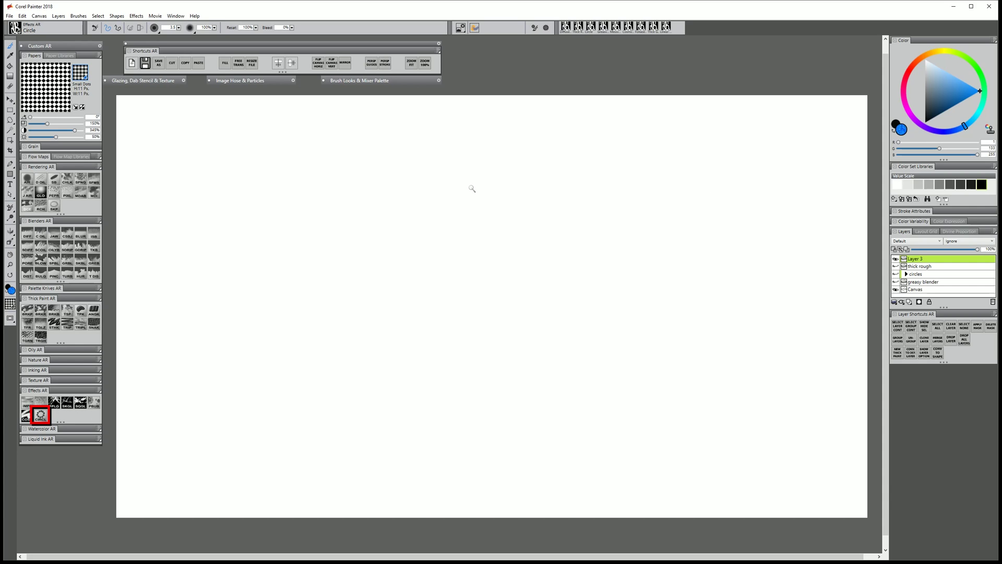
pyautogui.moveTo(471, 184)
pyautogui.mouseDown()
pyautogui.moveTo(367, 299)
pyautogui.moveTo(408, 384)
pyautogui.moveTo(532, 397)
pyautogui.moveTo(556, 215)
pyautogui.mouseUp()
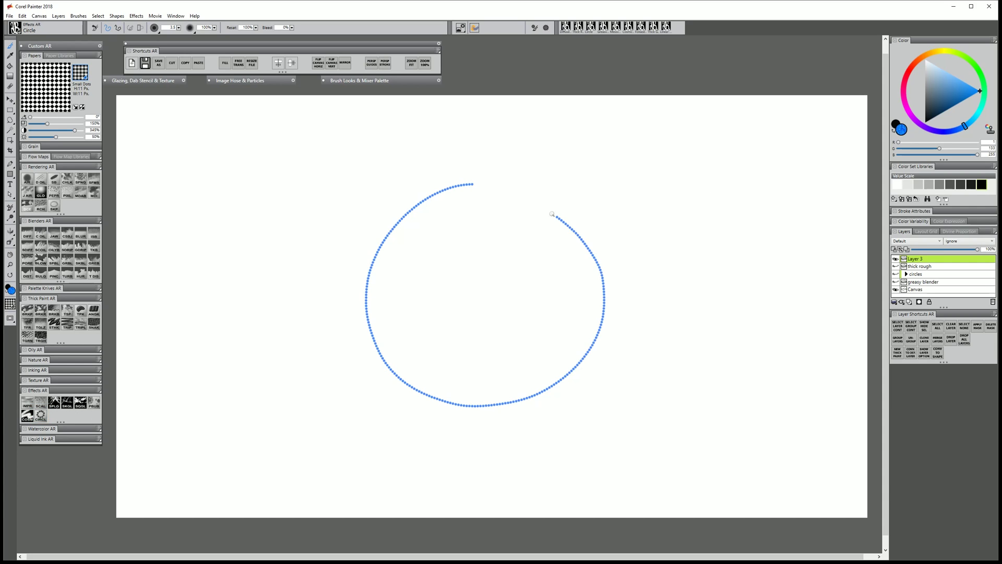
pyautogui.moveTo(466, 215)
pyautogui.keyDown('ctrl'); pyautogui.keyDown('alt'); pyautogui.mouseDown()
pyautogui.moveTo(434, 232)
pyautogui.moveTo(417, 325)
pyautogui.moveTo(509, 348)
pyautogui.moveTo(493, 216)
pyautogui.mouseUp(); pyautogui.keyUp('alt'); pyautogui.keyUp('ctrl')
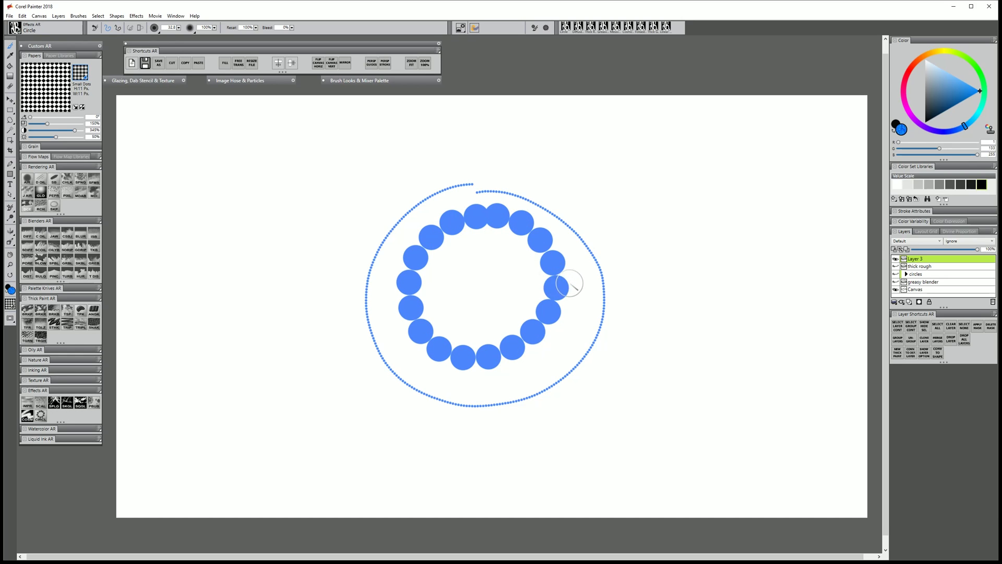
pyautogui.hotkey('ctrl', 'z')
pyautogui.hotkey('ctrl', 'z')
# - Draw a large, slightly open ring of blue circles in the middle of the canvas, replacing the first try
pyautogui.moveTo(421, 178)
pyautogui.mouseDown()
pyautogui.moveTo(363, 202)
pyautogui.moveTo(312, 272)
pyautogui.moveTo(306, 358)
pyautogui.moveTo(367, 435)
pyautogui.moveTo(482, 459)
pyautogui.moveTo(592, 413)
pyautogui.moveTo(639, 321)
pyautogui.moveTo(601, 232)
pyautogui.moveTo(536, 190)
pyautogui.moveTo(436, 178)
pyautogui.mouseUp()
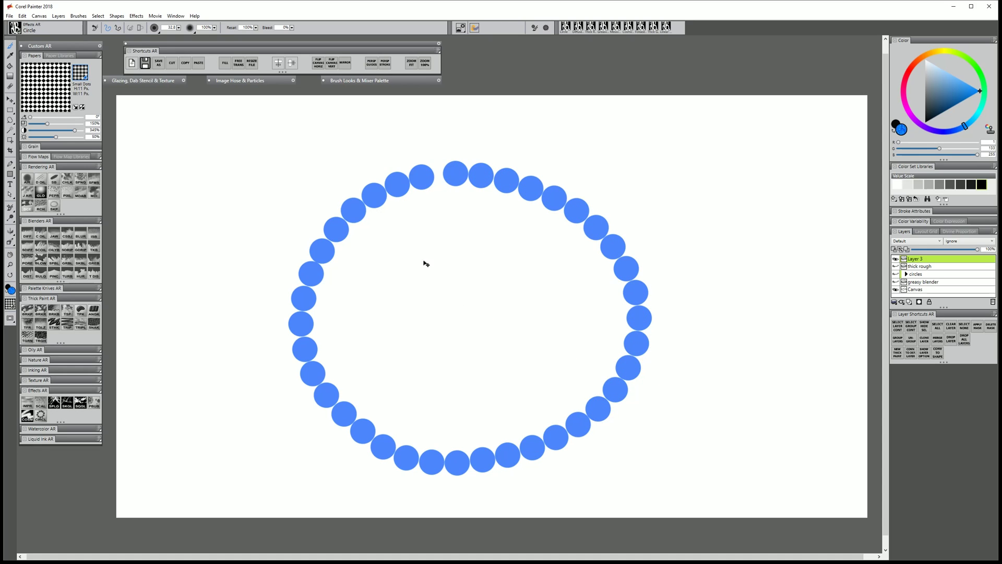
pyautogui.hotkey('ctrl', 'z')
pyautogui.moveTo(397, 165)
pyautogui.mouseDown()
pyautogui.moveTo(336, 333)
pyautogui.moveTo(432, 421)
pyautogui.moveTo(588, 373)
pyautogui.moveTo(603, 242)
pyautogui.moveTo(521, 159)
pyautogui.moveTo(423, 149)
pyautogui.mouseUp()
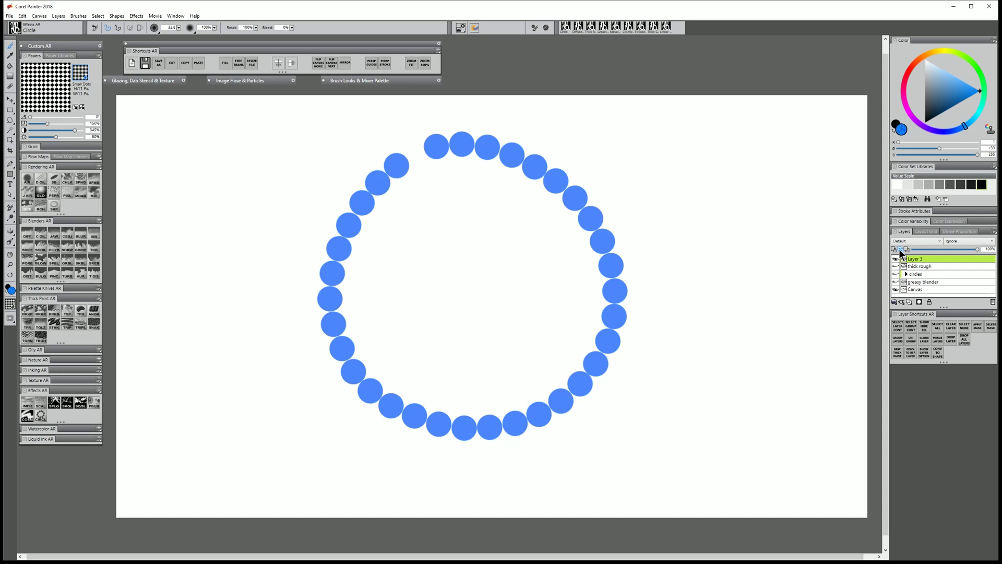
# - Shade the ring's circles one by one with soft light blue highlights using Digital Airbrush G
pyautogui.click(24, 178)
pyautogui.click(946, 70)
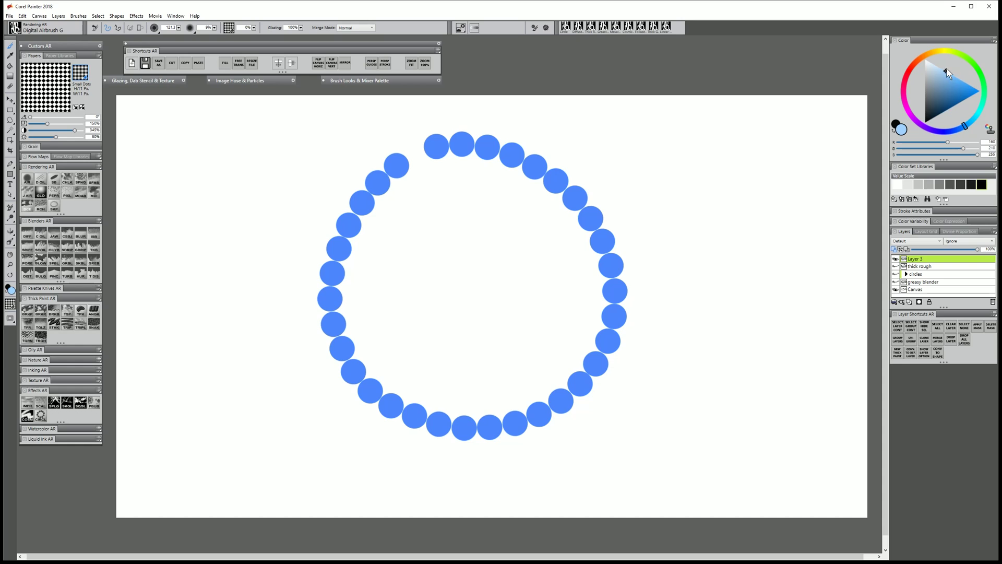
pyautogui.moveTo(443, 133); pyautogui.dragTo(438, 139)
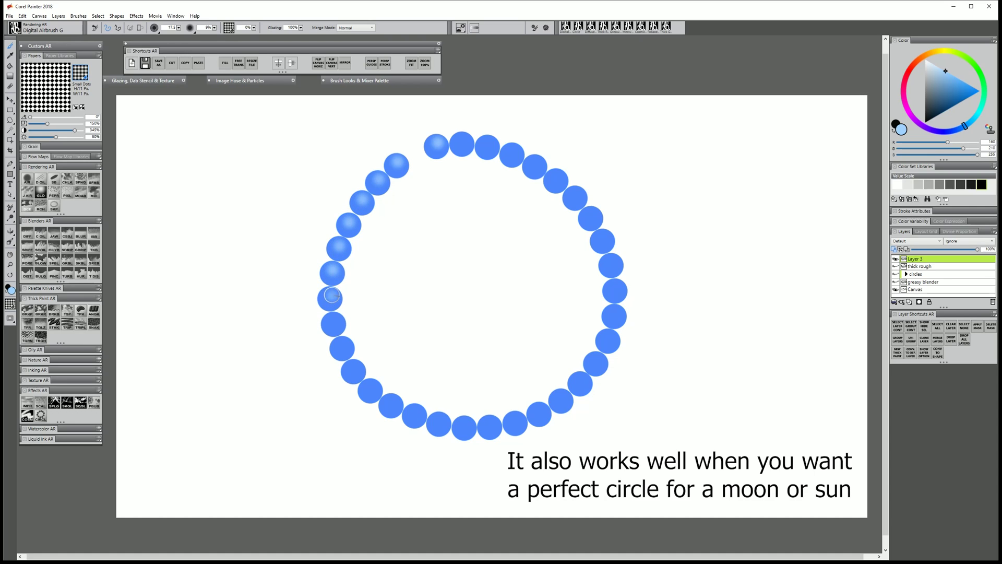
pyautogui.click(342, 348)
pyautogui.click(353, 371)
pyautogui.click(370, 390)
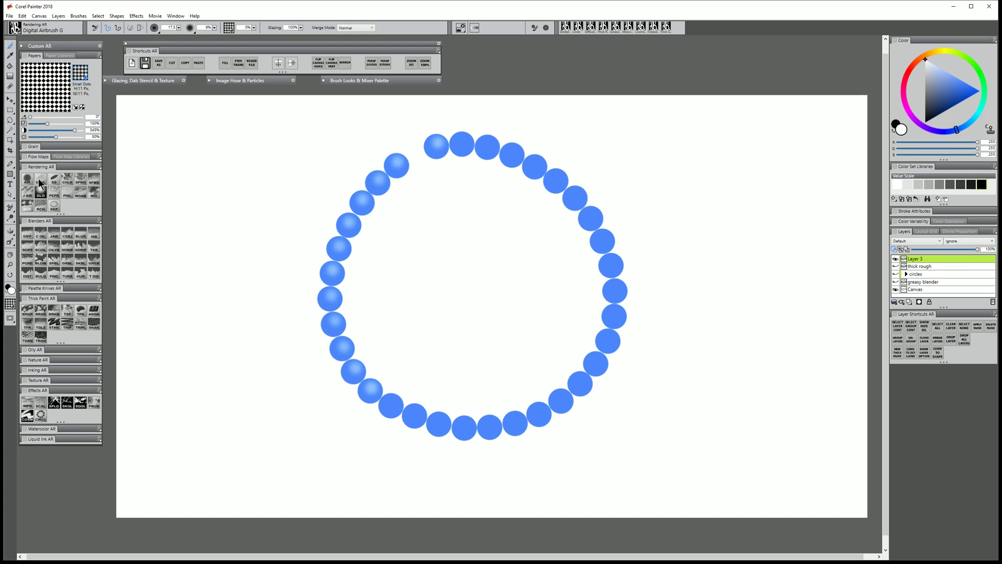
pyautogui.moveTo(225, 167)
pyautogui.mouseDown()
pyautogui.moveTo(273, 215)
pyautogui.moveTo(261, 204)
pyautogui.mouseUp()
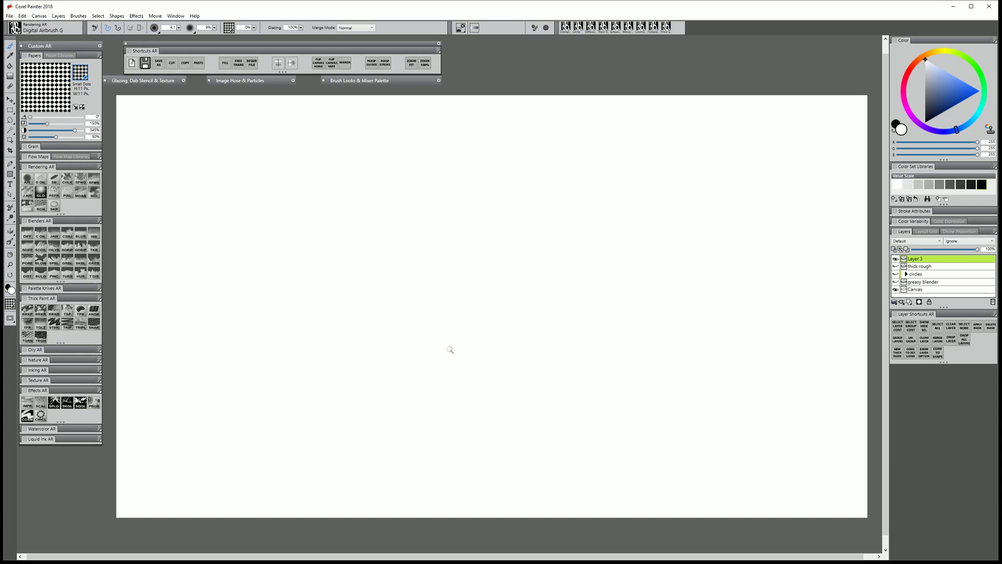
# - Try Kaleidoscope painting with the Circle brush in black, undo the stroke and turn the kaleidoscope off
pyautogui.click(936, 100)
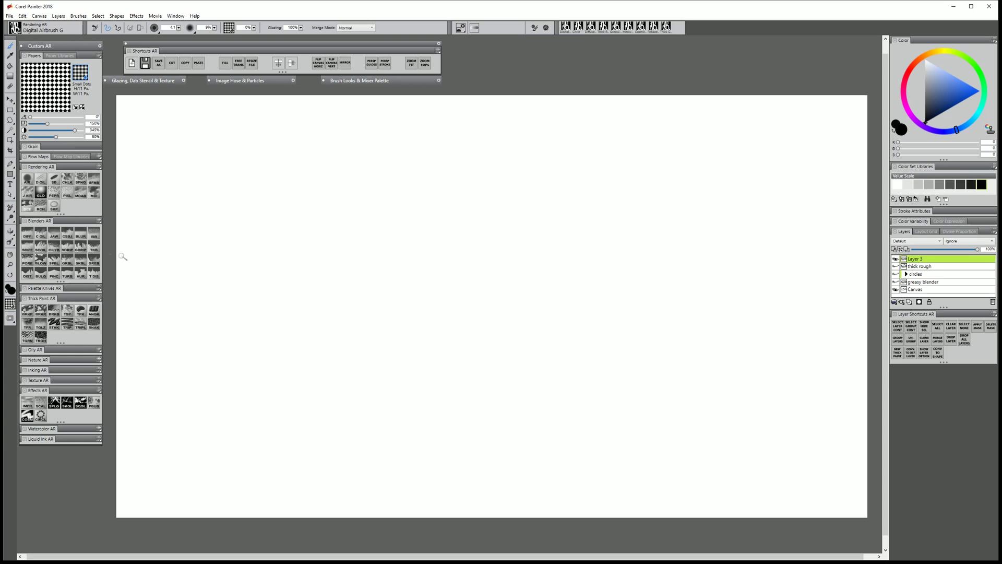
pyautogui.click(10, 233)
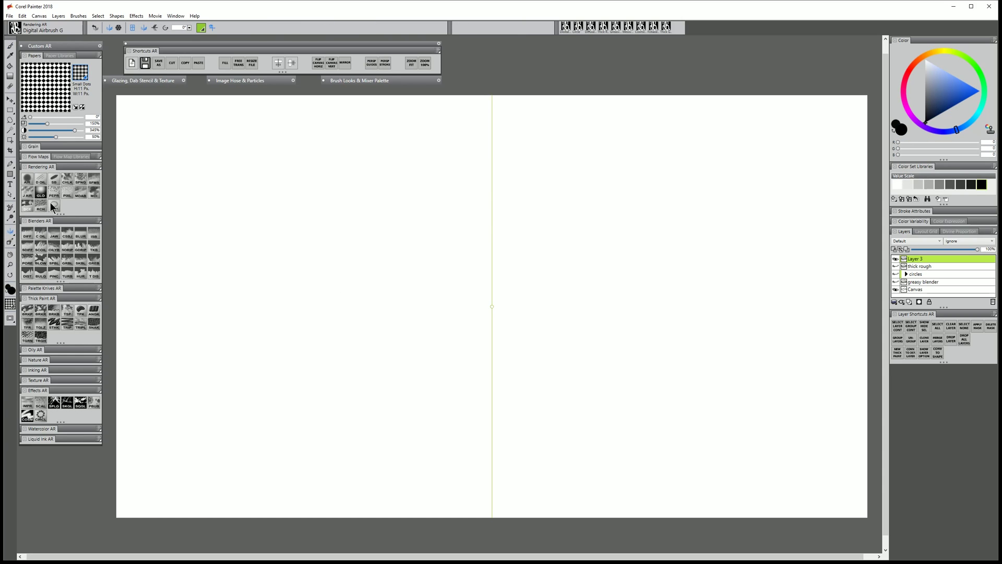
pyautogui.click(119, 27)
pyautogui.press('b')
pyautogui.moveTo(488, 195)
pyautogui.mouseDown()
pyautogui.moveTo(457, 169)
pyautogui.moveTo(448, 201)
pyautogui.moveTo(385, 151)
pyautogui.moveTo(365, 199)
pyautogui.moveTo(336, 166)
pyautogui.moveTo(308, 180)
pyautogui.moveTo(289, 164)
pyautogui.moveTo(301, 199)
pyautogui.mouseUp()
pyautogui.hotkey('ctrl', 'z')
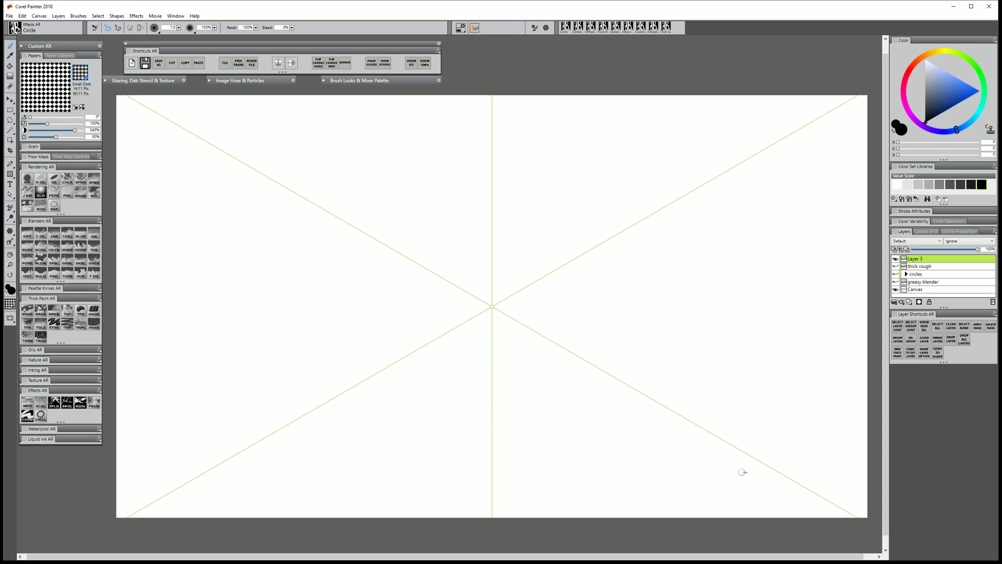
pyautogui.click(9, 232)
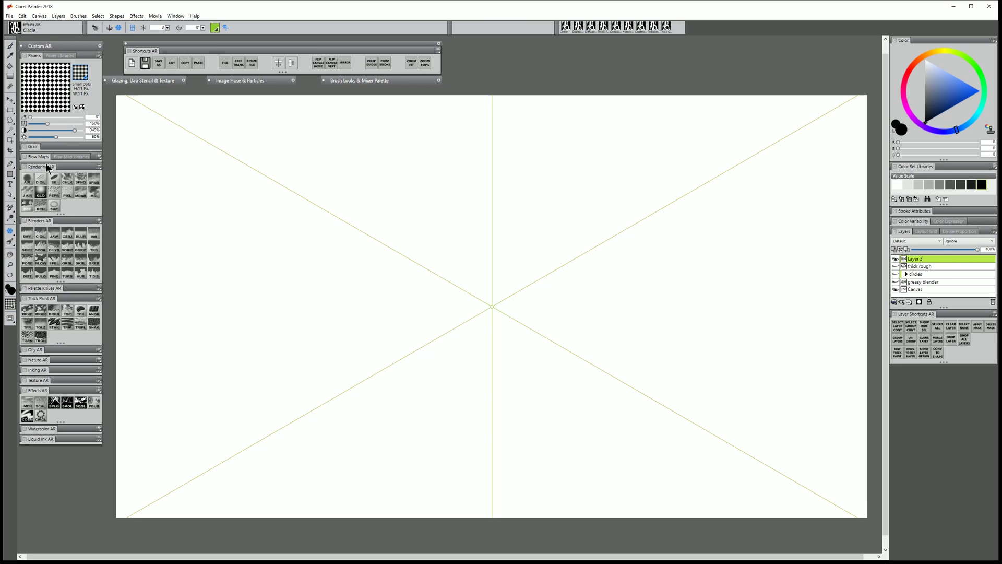
pyautogui.click(133, 29)
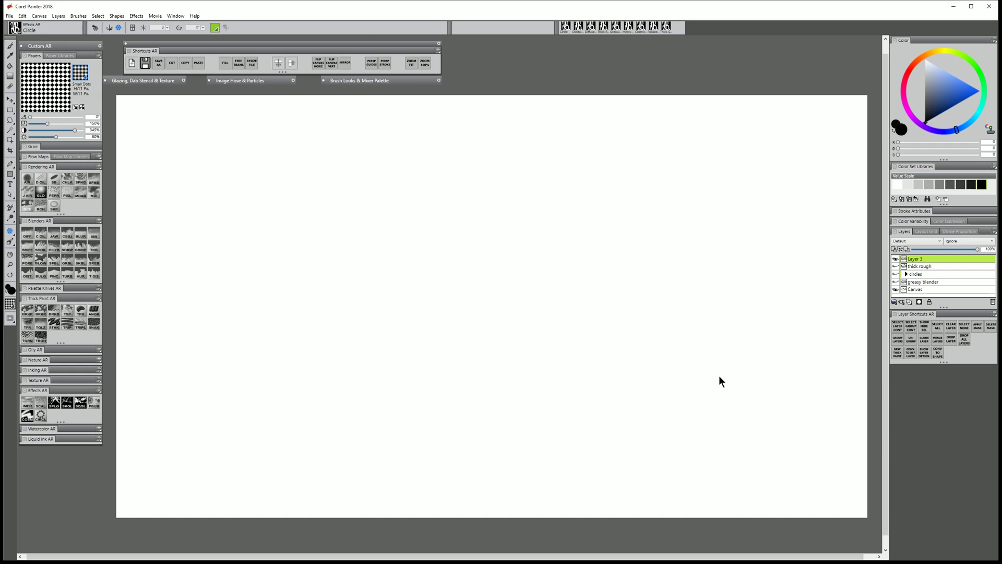
# - Show the greasy blender layer and clear its painted content
pyautogui.click(896, 283)
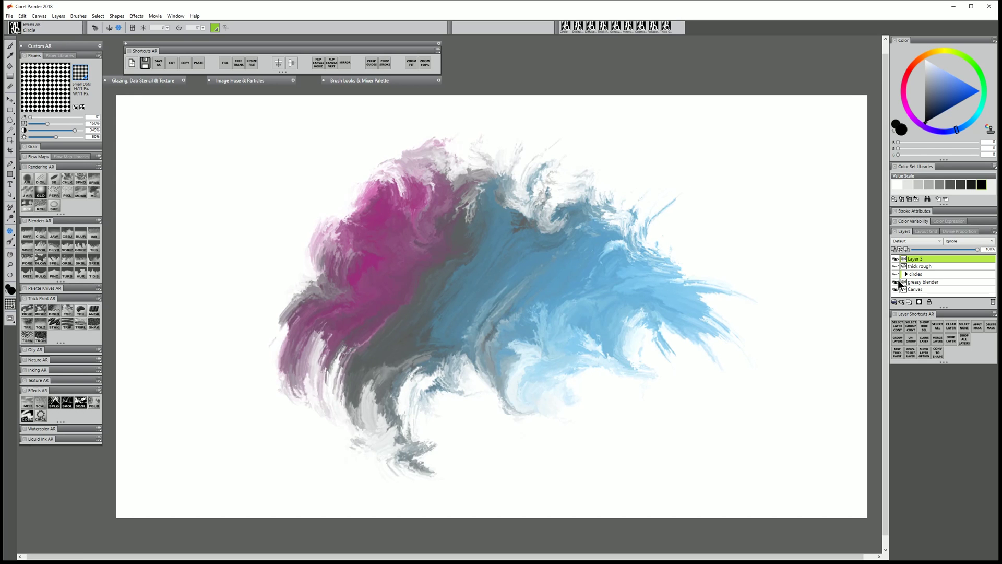
pyautogui.click(918, 283)
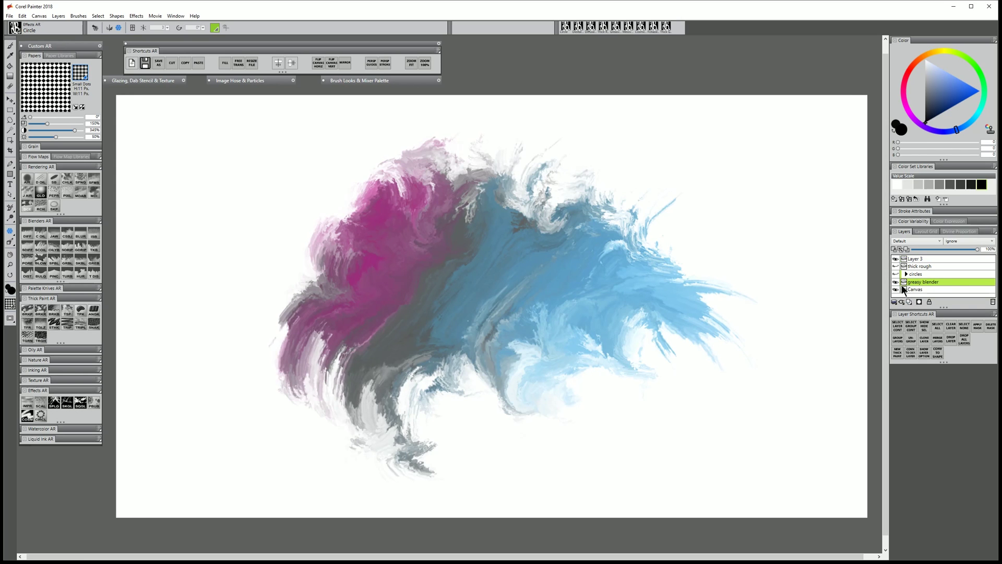
pyautogui.press('Delete')
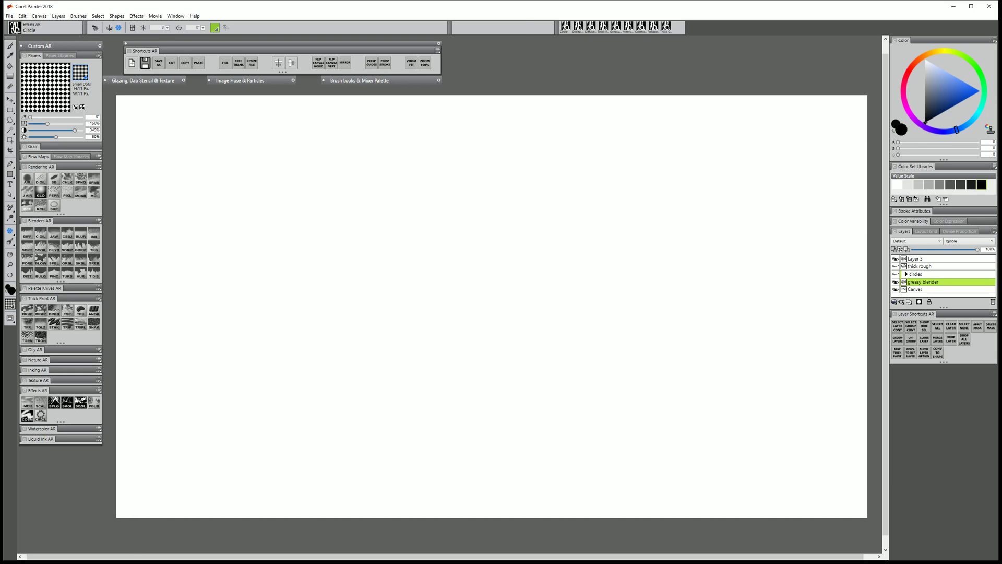
# - Paint adjoining dark blue, teal and green bands on the greasy blender layer with the Smooth Scratchboard brush
pyautogui.click(54, 179)
pyautogui.click(960, 101)
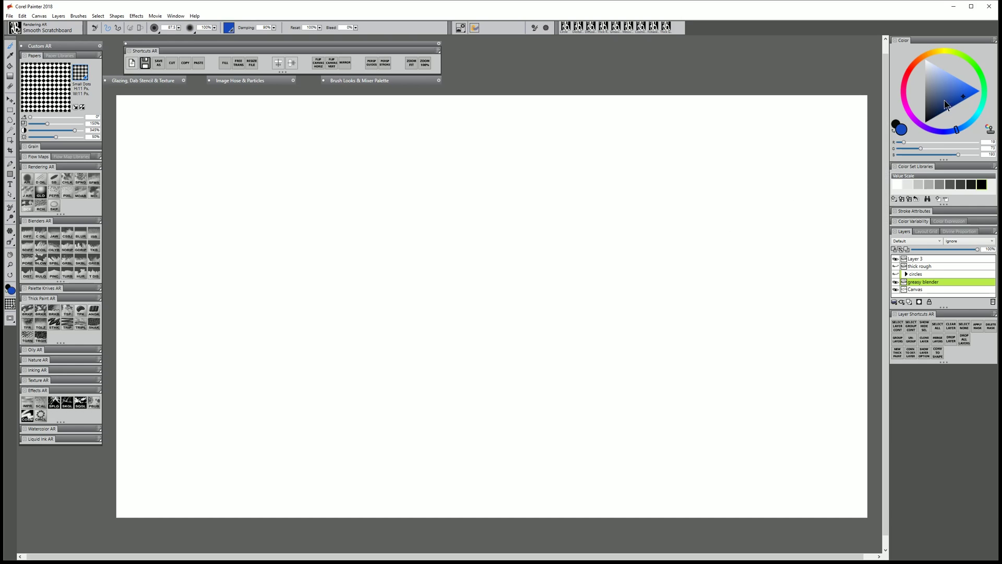
pyautogui.moveTo(402, 217)
pyautogui.mouseDown()
pyautogui.moveTo(362, 343)
pyautogui.moveTo(431, 237)
pyautogui.moveTo(381, 360)
pyautogui.moveTo(378, 241)
pyautogui.mouseUp()
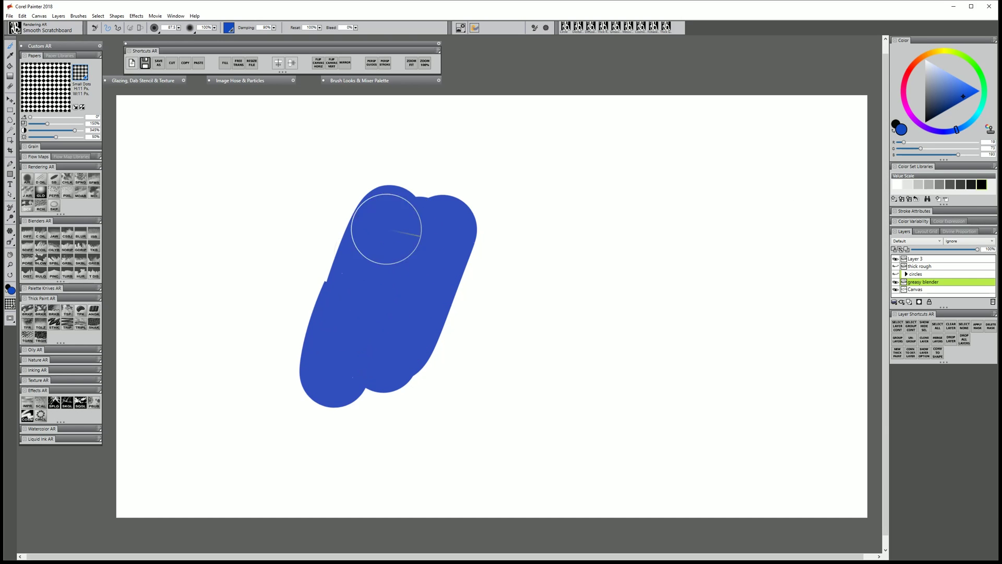
pyautogui.click(976, 114)
pyautogui.moveTo(463, 264)
pyautogui.mouseDown()
pyautogui.moveTo(455, 351)
pyautogui.moveTo(481, 339)
pyautogui.moveTo(501, 360)
pyautogui.mouseUp()
pyautogui.click(984, 92)
pyautogui.moveTo(553, 260)
pyautogui.mouseDown()
pyautogui.moveTo(543, 400)
pyautogui.moveTo(598, 238)
pyautogui.moveTo(548, 282)
pyautogui.moveTo(525, 353)
pyautogui.moveTo(586, 260)
pyautogui.moveTo(567, 358)
pyautogui.mouseUp()
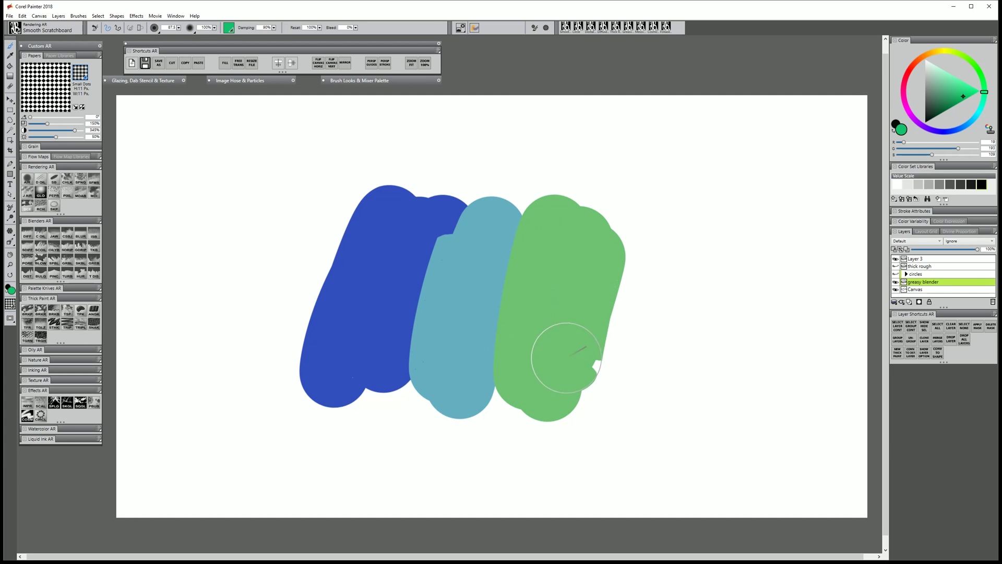
# - Roughen and blend the edges of the blue, teal and green bands with the Greasy Blender
pyautogui.click(92, 259)
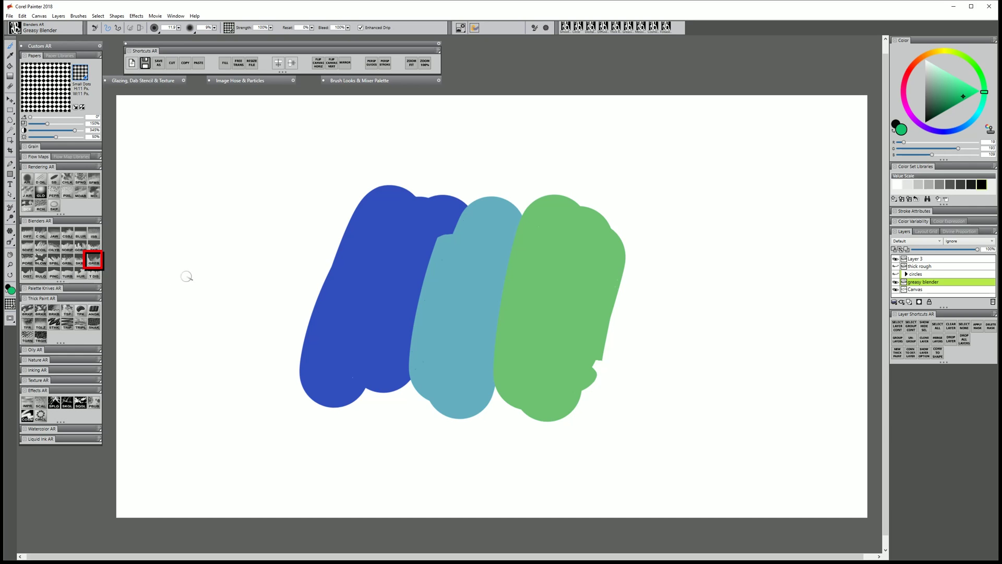
pyautogui.moveTo(441, 247)
pyautogui.mouseDown()
pyautogui.moveTo(414, 322)
pyautogui.moveTo(447, 246)
pyautogui.moveTo(422, 323)
pyautogui.moveTo(439, 264)
pyautogui.moveTo(446, 300)
pyautogui.moveTo(410, 339)
pyautogui.moveTo(416, 275)
pyautogui.moveTo(465, 263)
pyautogui.moveTo(433, 328)
pyautogui.moveTo(424, 297)
pyautogui.moveTo(454, 247)
pyautogui.moveTo(450, 285)
pyautogui.moveTo(407, 338)
pyautogui.moveTo(394, 265)
pyautogui.moveTo(326, 280)
pyautogui.moveTo(281, 305)
pyautogui.moveTo(345, 285)
pyautogui.moveTo(241, 321)
pyautogui.moveTo(325, 304)
pyautogui.moveTo(275, 324)
pyautogui.moveTo(261, 350)
pyautogui.moveTo(325, 335)
pyautogui.moveTo(262, 375)
pyautogui.moveTo(352, 358)
pyautogui.moveTo(240, 408)
pyautogui.moveTo(355, 333)
pyautogui.moveTo(260, 359)
pyautogui.moveTo(361, 248)
pyautogui.moveTo(586, 390)
pyautogui.moveTo(548, 404)
pyautogui.mouseUp()
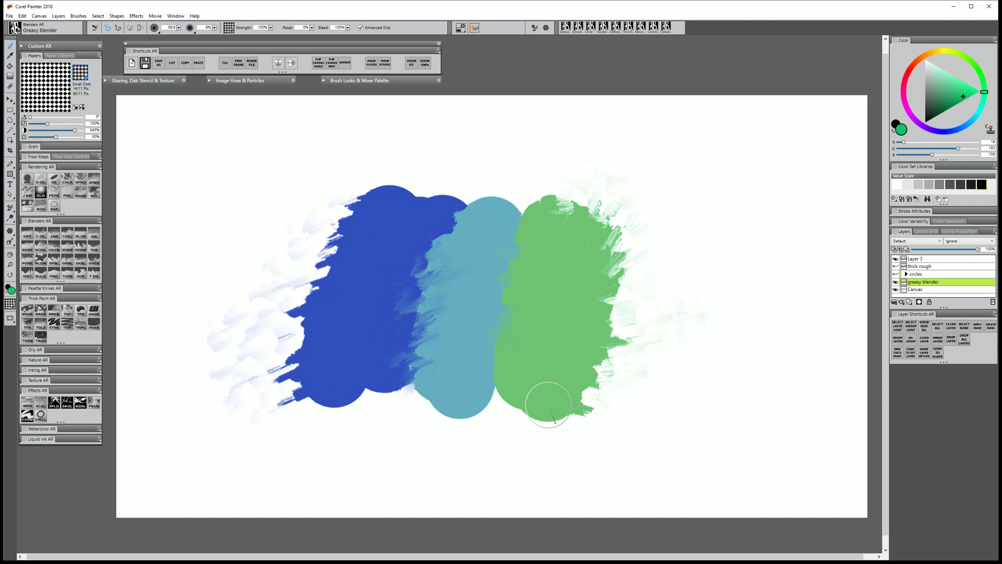
# - Lower the Greasy Blender's dab stencil strength to 37% and smear the teal and green bands into each other
pyautogui.click(149, 81)
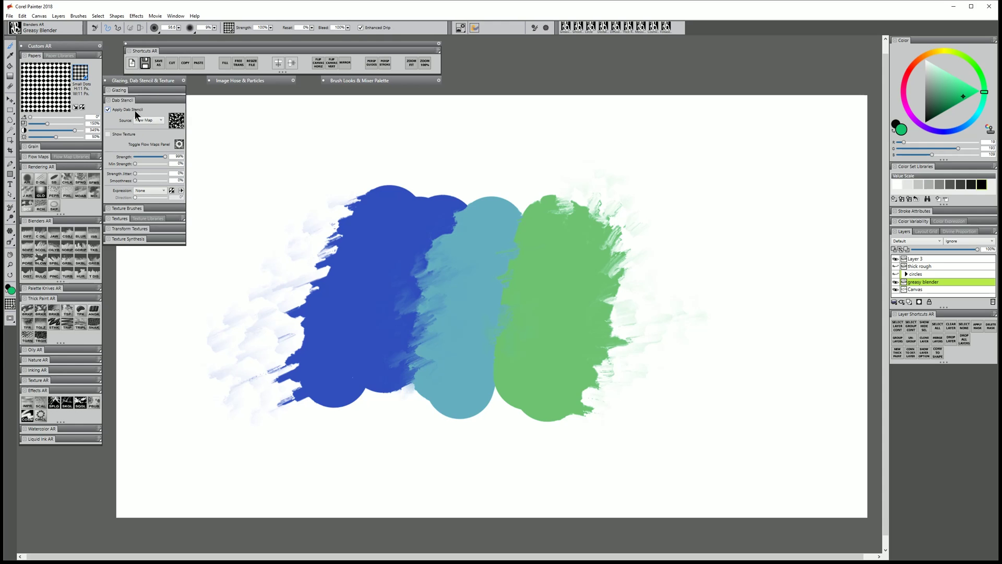
pyautogui.moveTo(164, 155); pyautogui.dragTo(163, 157)
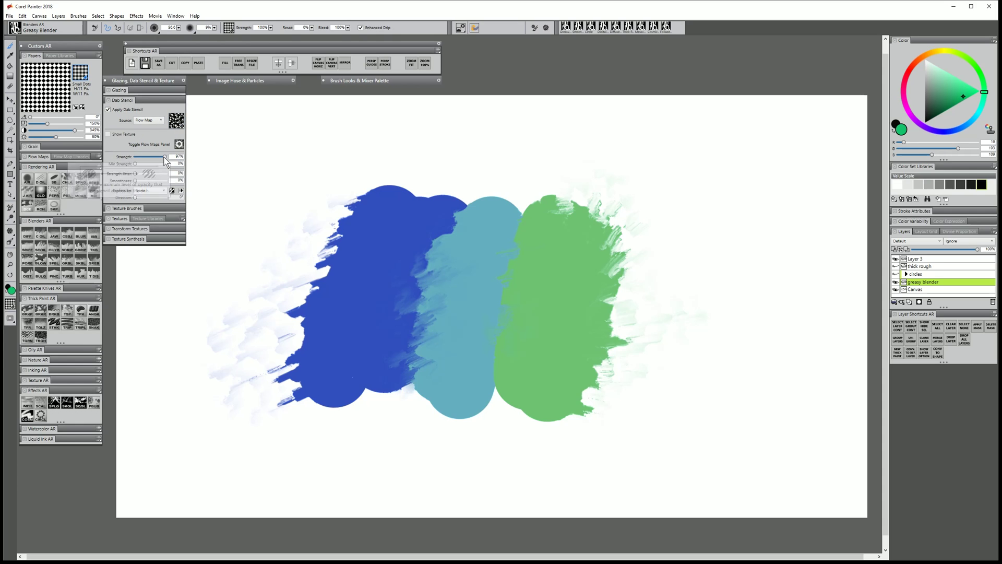
pyautogui.moveTo(335, 228)
pyautogui.mouseDown()
pyautogui.moveTo(382, 242)
pyautogui.moveTo(467, 175)
pyautogui.moveTo(418, 237)
pyautogui.moveTo(486, 199)
pyautogui.moveTo(490, 240)
pyautogui.moveTo(460, 208)
pyautogui.mouseUp()
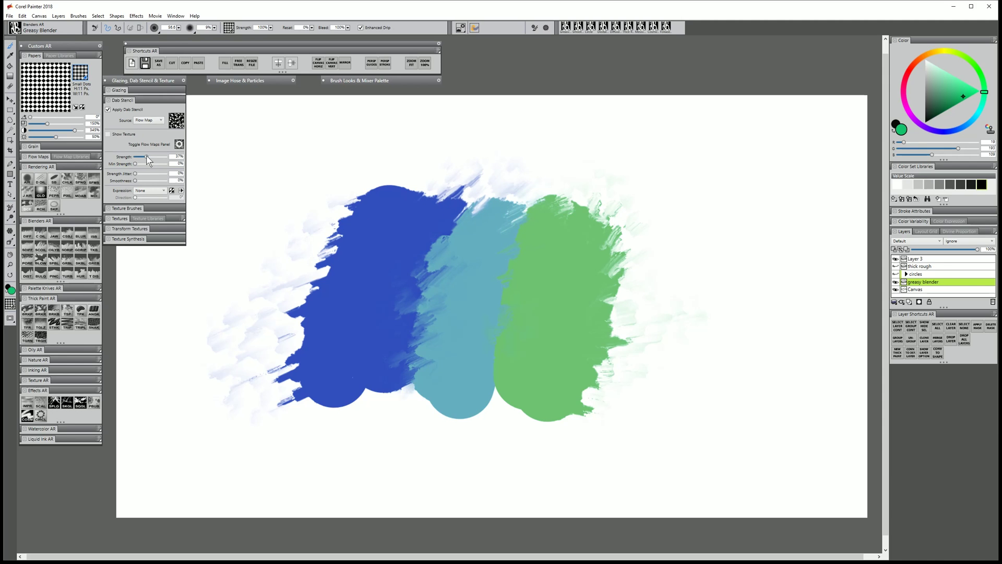
pyautogui.moveTo(548, 251)
pyautogui.mouseDown()
pyautogui.moveTo(577, 358)
pyautogui.moveTo(560, 401)
pyautogui.moveTo(477, 346)
pyautogui.moveTo(459, 384)
pyautogui.moveTo(522, 407)
pyautogui.moveTo(439, 285)
pyautogui.moveTo(459, 279)
pyautogui.moveTo(414, 314)
pyautogui.moveTo(470, 325)
pyautogui.moveTo(470, 295)
pyautogui.moveTo(426, 296)
pyautogui.moveTo(432, 347)
pyautogui.moveTo(463, 329)
pyautogui.moveTo(441, 333)
pyautogui.mouseUp()
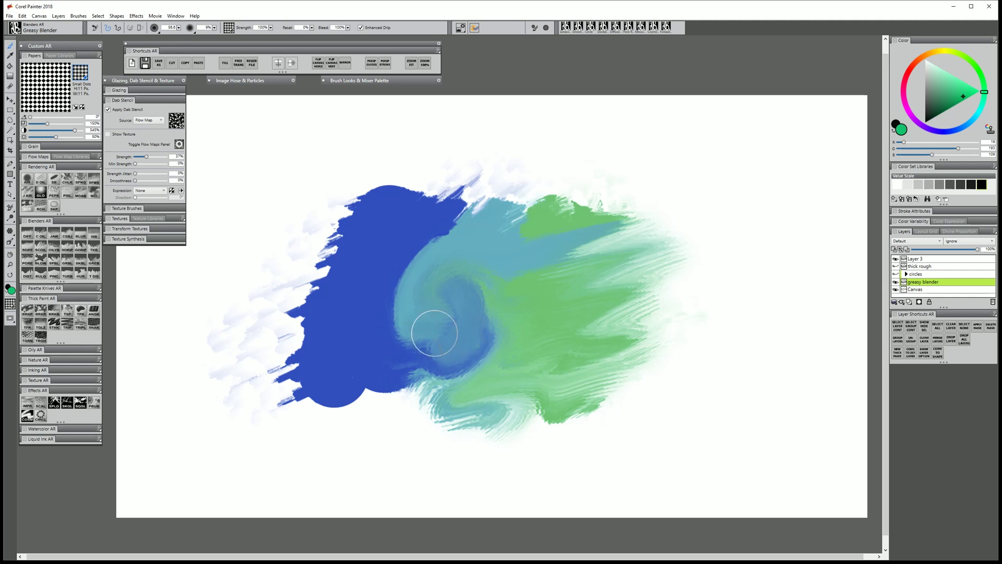
# - Smear the blue paint's outer edge using Basic Paper, and streak the blue, teal and green bands outward using the blotchy Simulated paper
pyautogui.click(86, 73)
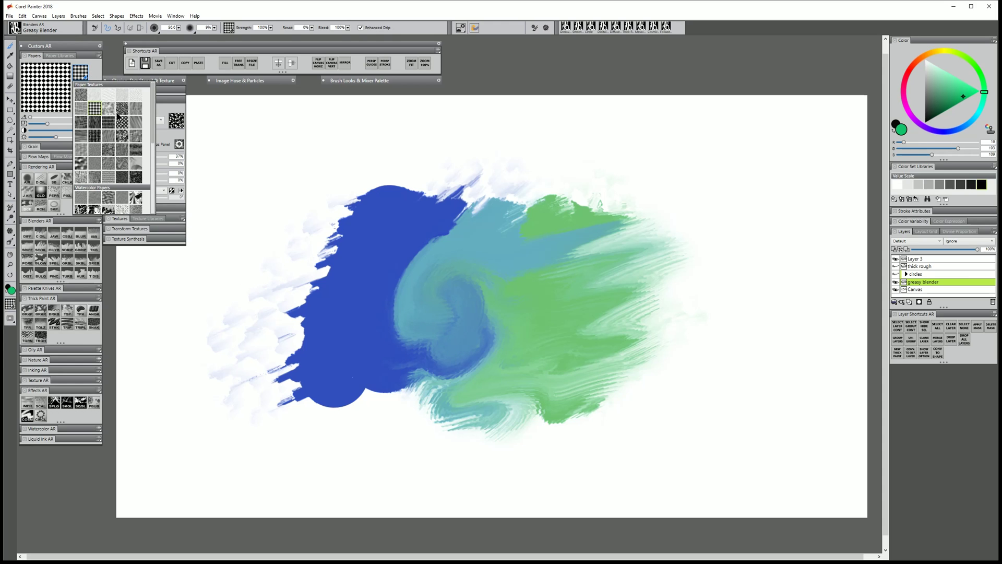
pyautogui.click(81, 95)
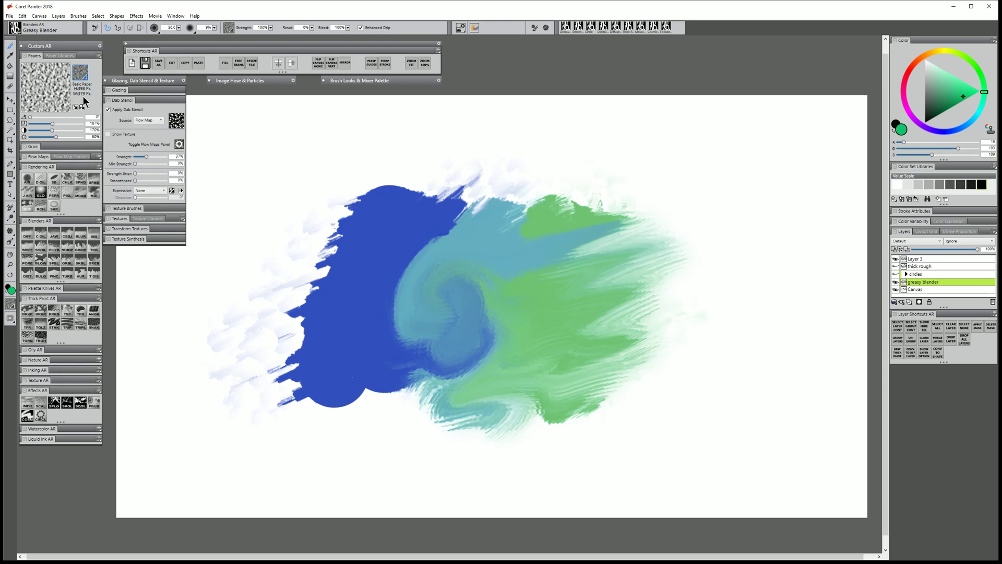
pyautogui.moveTo(342, 240)
pyautogui.mouseDown()
pyautogui.moveTo(271, 334)
pyautogui.moveTo(369, 190)
pyautogui.moveTo(344, 293)
pyautogui.mouseUp()
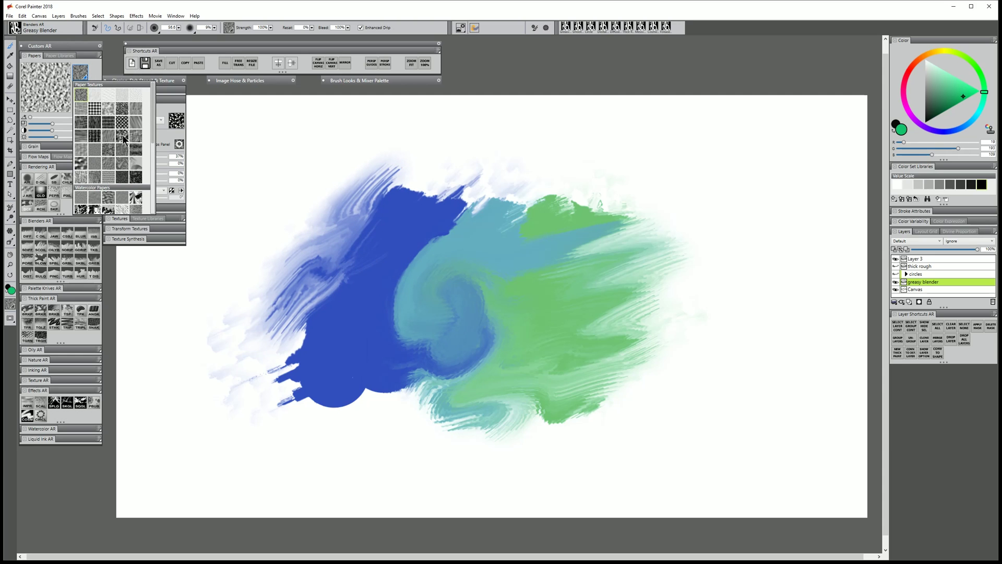
pyautogui.click(122, 136)
pyautogui.moveTo(313, 381)
pyautogui.mouseDown()
pyautogui.moveTo(344, 368)
pyautogui.moveTo(333, 448)
pyautogui.moveTo(378, 343)
pyautogui.moveTo(362, 453)
pyautogui.moveTo(398, 268)
pyautogui.moveTo(376, 329)
pyautogui.moveTo(470, 150)
pyautogui.moveTo(408, 222)
pyautogui.moveTo(555, 153)
pyautogui.moveTo(472, 236)
pyautogui.moveTo(615, 163)
pyautogui.moveTo(591, 208)
pyautogui.moveTo(666, 240)
pyautogui.moveTo(728, 294)
pyautogui.mouseUp()
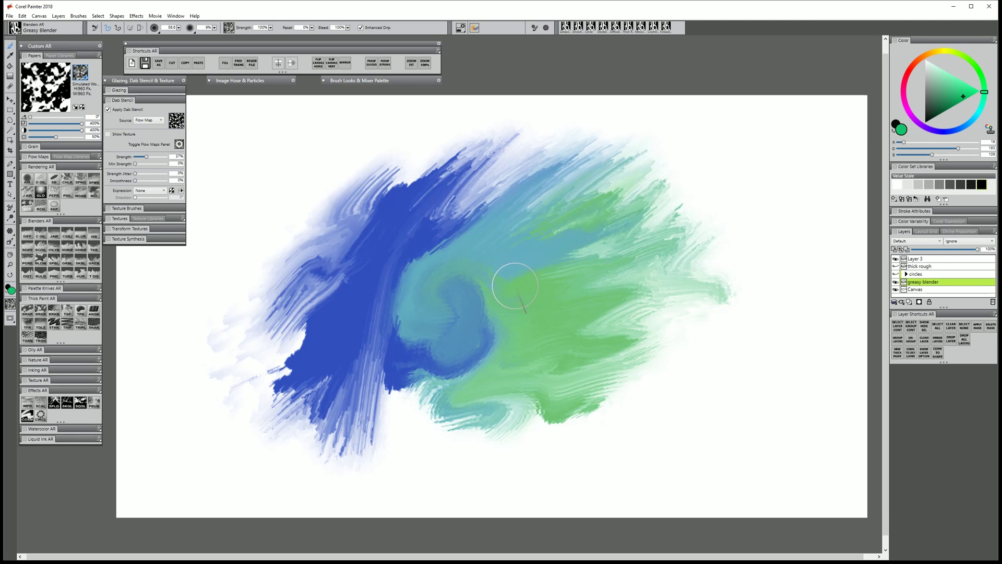
# - Choose the Fine Dots flow map, set the dab stencil strength to 99%, and blend across the blue, teal and green bands
pyautogui.click(42, 157)
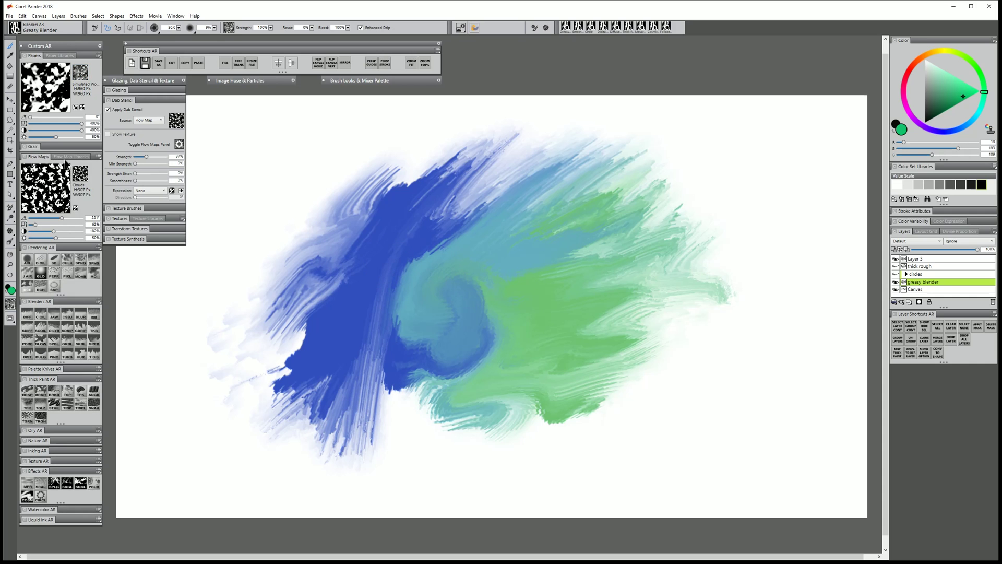
pyautogui.click(80, 175)
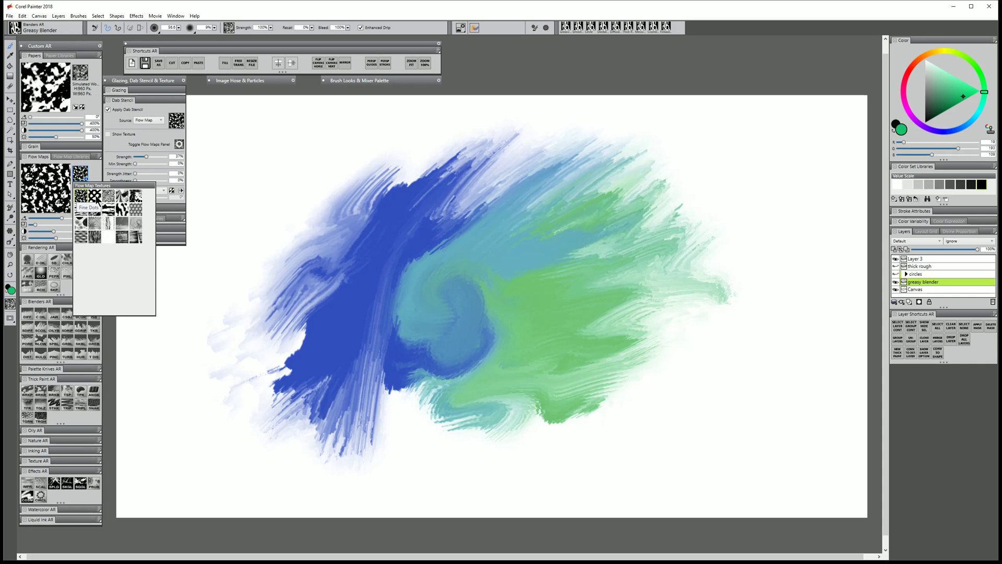
pyautogui.click(95, 196)
pyautogui.moveTo(165, 154); pyautogui.dragTo(166, 157)
pyautogui.moveTo(392, 214)
pyautogui.mouseDown()
pyautogui.moveTo(436, 156)
pyautogui.moveTo(428, 181)
pyautogui.moveTo(458, 159)
pyautogui.moveTo(446, 190)
pyautogui.moveTo(538, 131)
pyautogui.moveTo(457, 226)
pyautogui.moveTo(562, 163)
pyautogui.moveTo(628, 151)
pyautogui.moveTo(573, 218)
pyautogui.moveTo(592, 226)
pyautogui.moveTo(674, 175)
pyautogui.moveTo(409, 159)
pyautogui.moveTo(356, 173)
pyautogui.moveTo(335, 252)
pyautogui.moveTo(382, 336)
pyautogui.moveTo(362, 388)
pyautogui.moveTo(381, 417)
pyautogui.moveTo(582, 431)
pyautogui.moveTo(537, 364)
pyautogui.moveTo(439, 296)
pyautogui.moveTo(515, 240)
pyautogui.moveTo(508, 288)
pyautogui.moveTo(291, 363)
pyautogui.moveTo(408, 388)
pyautogui.moveTo(494, 439)
pyautogui.moveTo(610, 349)
pyautogui.moveTo(533, 303)
pyautogui.moveTo(503, 352)
pyautogui.moveTo(558, 341)
pyautogui.moveTo(440, 279)
pyautogui.moveTo(476, 209)
pyautogui.moveTo(502, 226)
pyautogui.moveTo(487, 317)
pyautogui.moveTo(479, 262)
pyautogui.moveTo(431, 262)
pyautogui.moveTo(440, 332)
pyautogui.moveTo(496, 376)
pyautogui.moveTo(720, 402)
pyautogui.mouseUp()
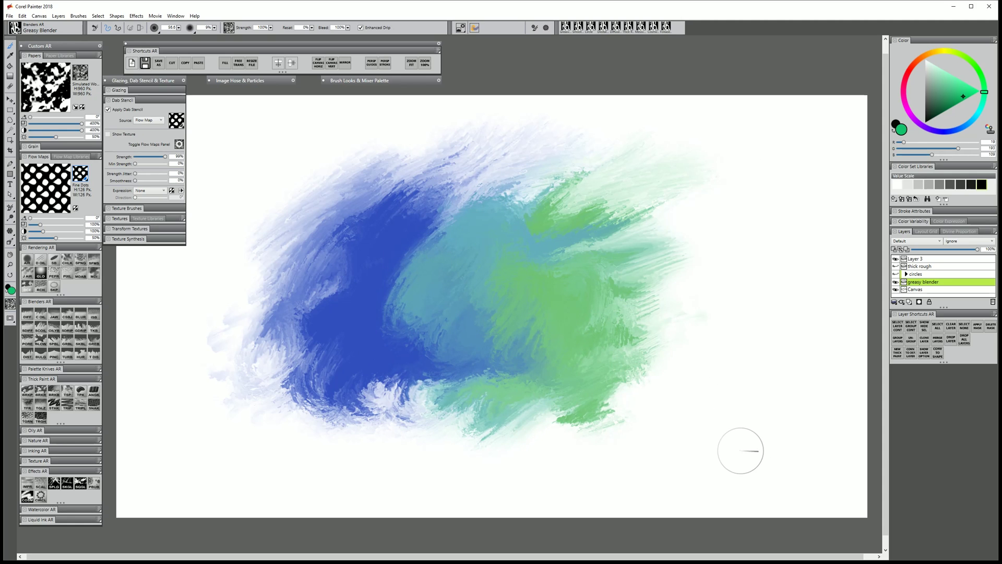